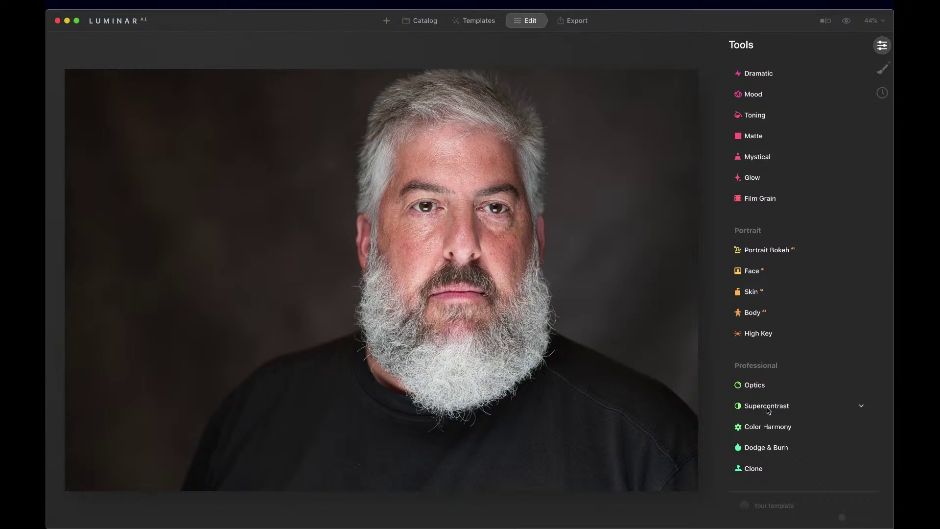
# Expand the Supercontrast tool in the Professional section of the Tools panel.
pyautogui.click(767, 406)
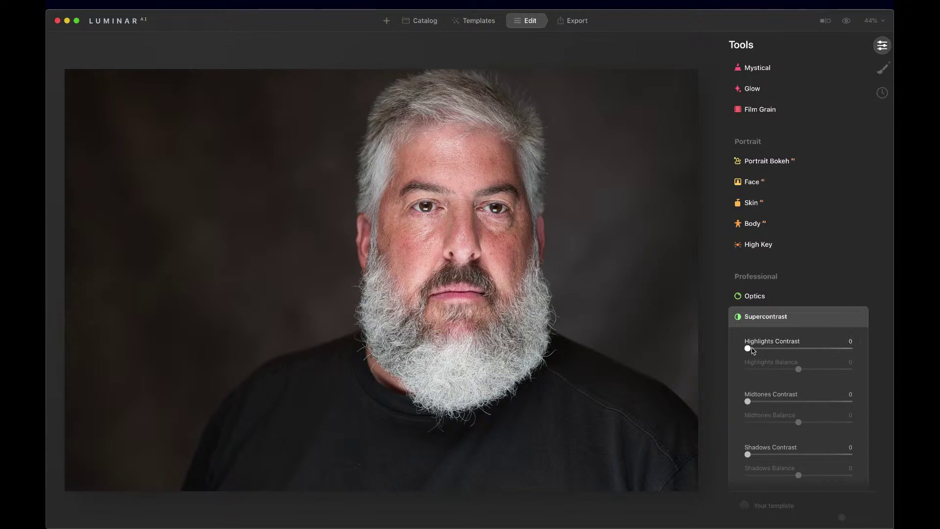
# Set Supercontrast Highlights Contrast to 43 and Highlights Balance to 19, checking the face at 100%.
pyautogui.moveTo(749, 350); pyautogui.dragTo(792, 350)
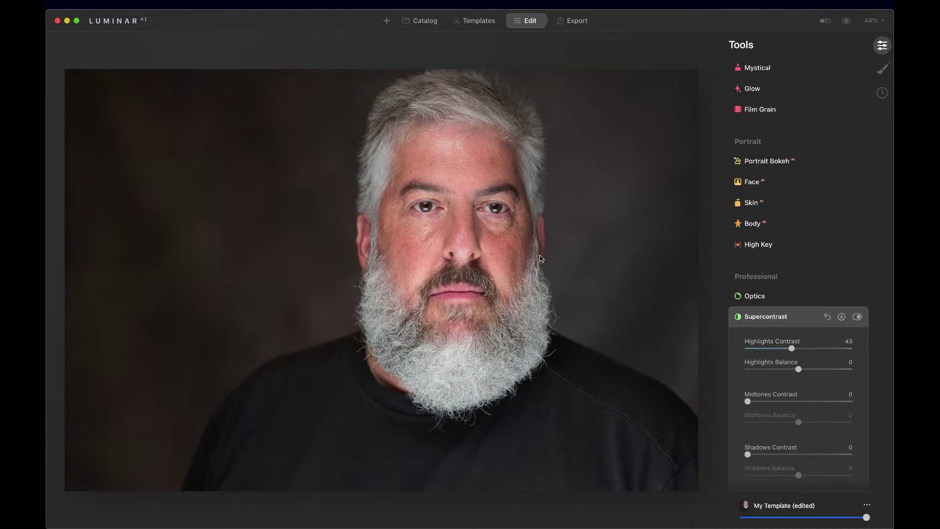
pyautogui.doubleClick(452, 241)
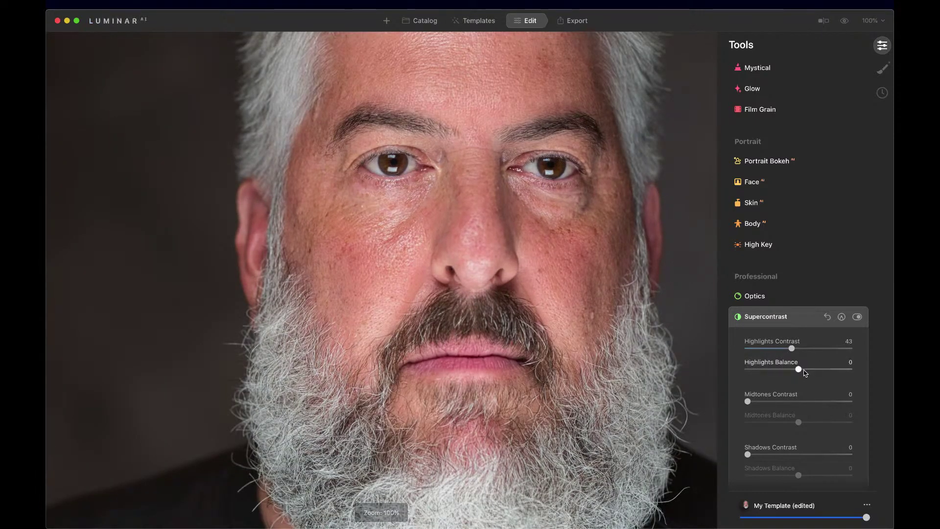
pyautogui.moveTo(798, 371)
pyautogui.mouseDown()
pyautogui.moveTo(766, 372)
pyautogui.moveTo(809, 375)
pyautogui.mouseUp()
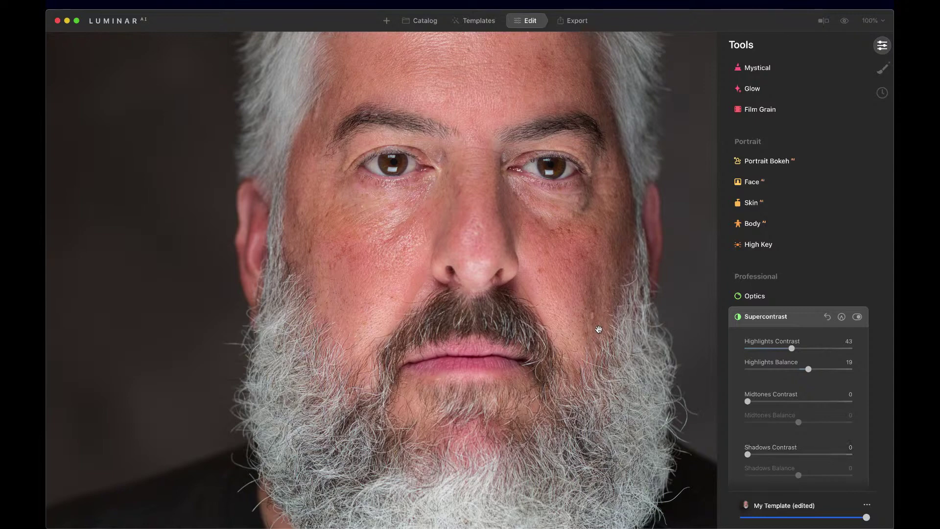
pyautogui.click(772, 323)
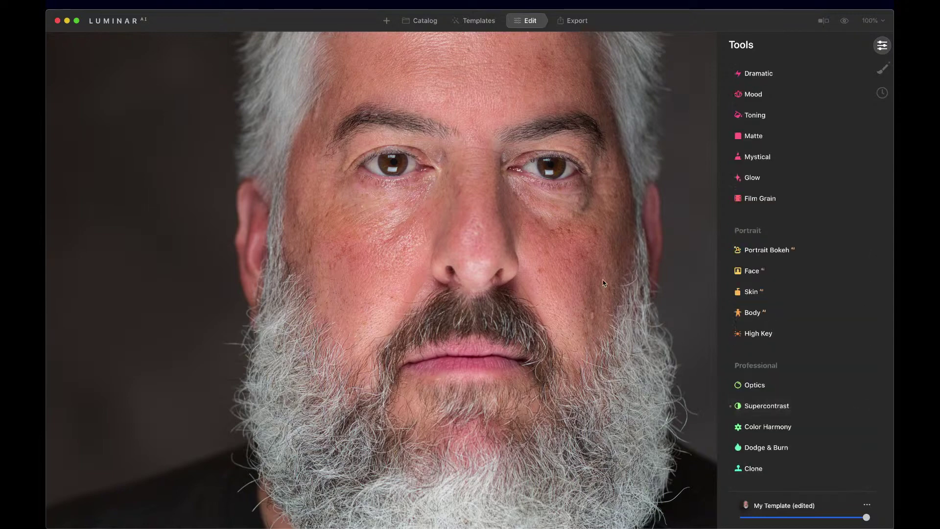
# Set Enhance AI's Accent to 35 with the whole portrait fitted in view.
pyautogui.scroll(10, 773, 244)
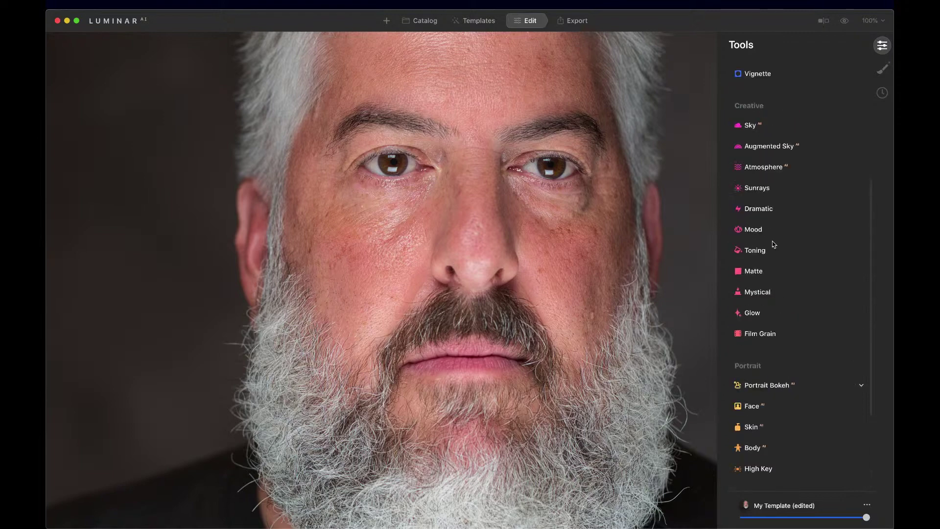
pyautogui.click(758, 88)
pyautogui.press('super+0')
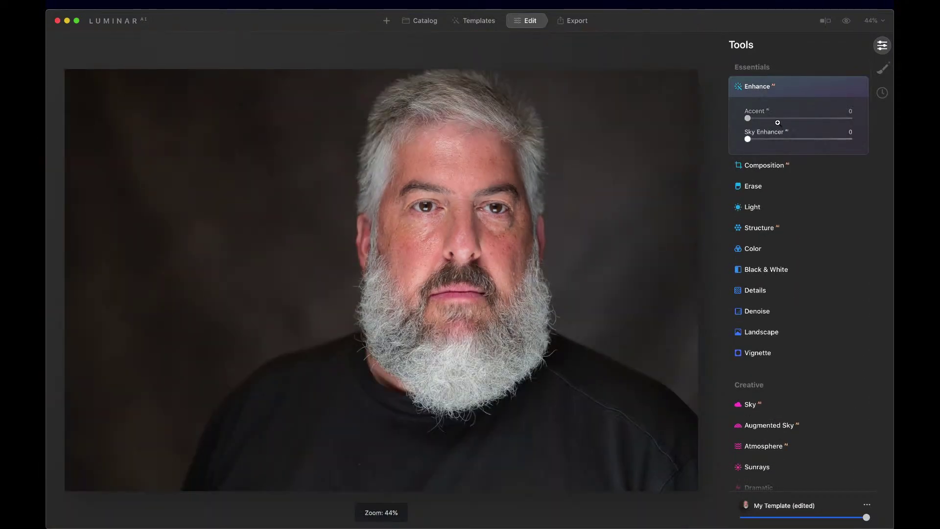
pyautogui.moveTo(748, 119); pyautogui.dragTo(786, 119)
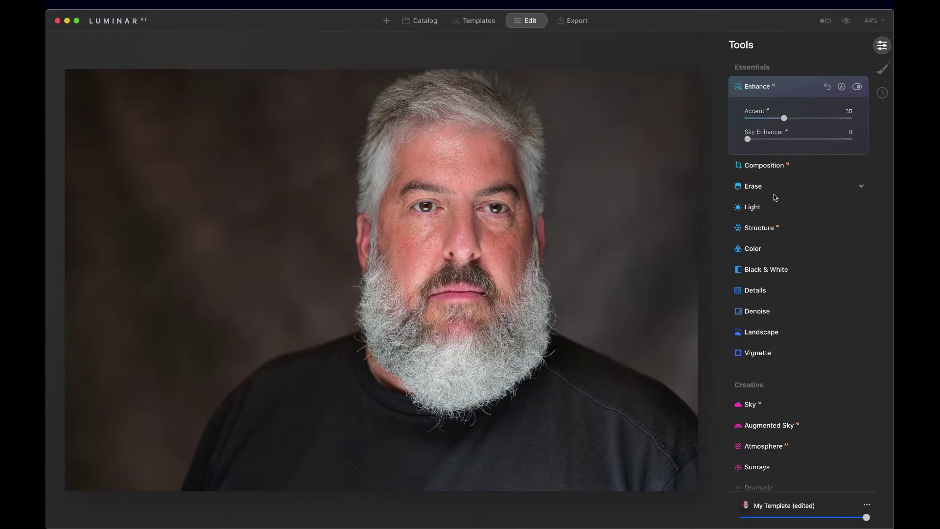
# In the Light tool, darken Blacks to -29 and raise Smart Contrast to 12.
pyautogui.click(756, 209)
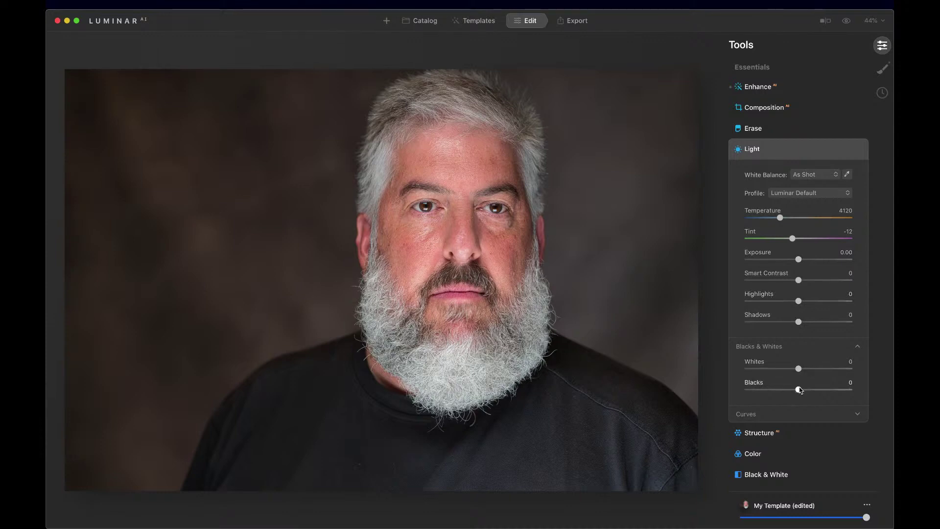
pyautogui.moveTo(800, 391); pyautogui.dragTo(811, 371)
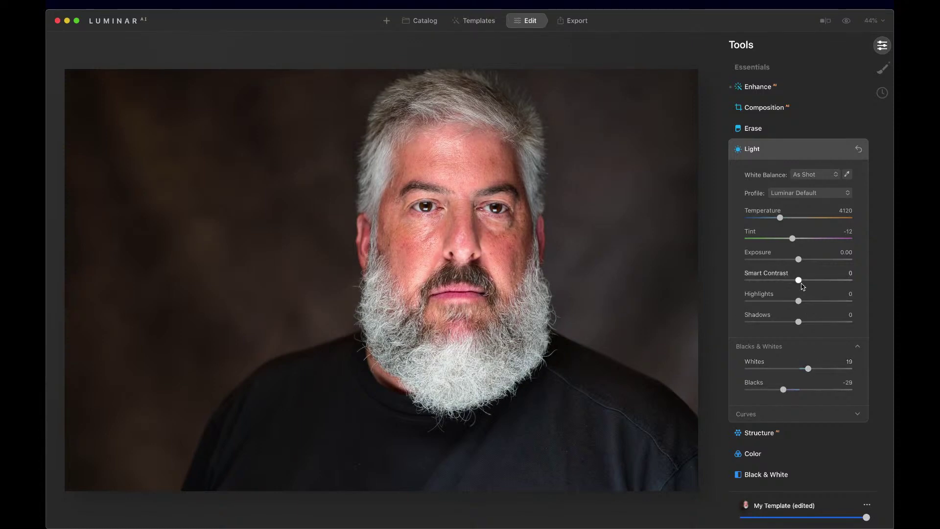
pyautogui.moveTo(801, 283); pyautogui.dragTo(807, 283)
pyautogui.click(756, 151)
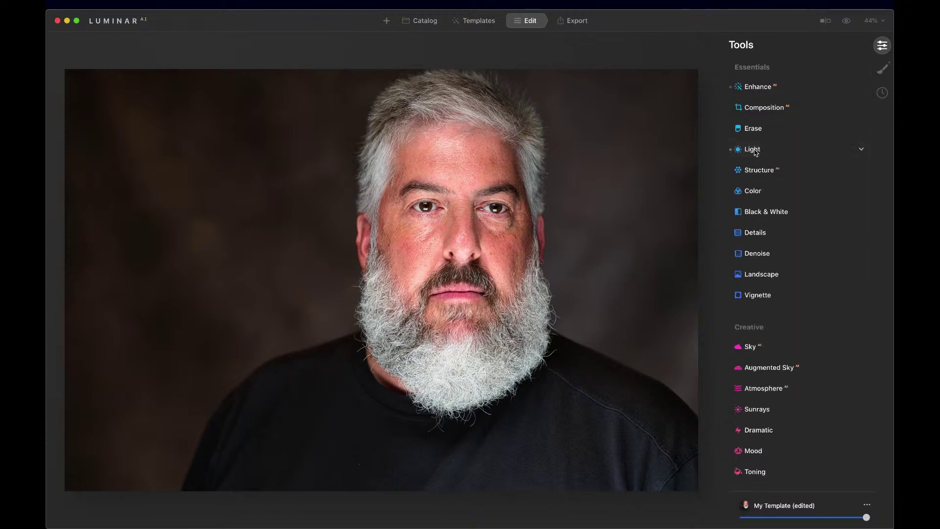
# Raise Medium Details to 11 in the Details tool.
pyautogui.scroll(-2, 778, 255)
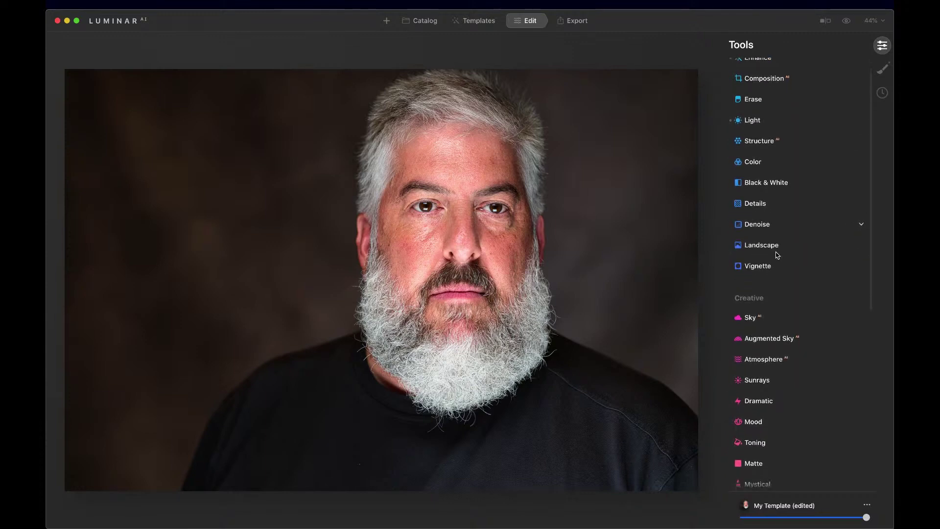
pyautogui.click(761, 194)
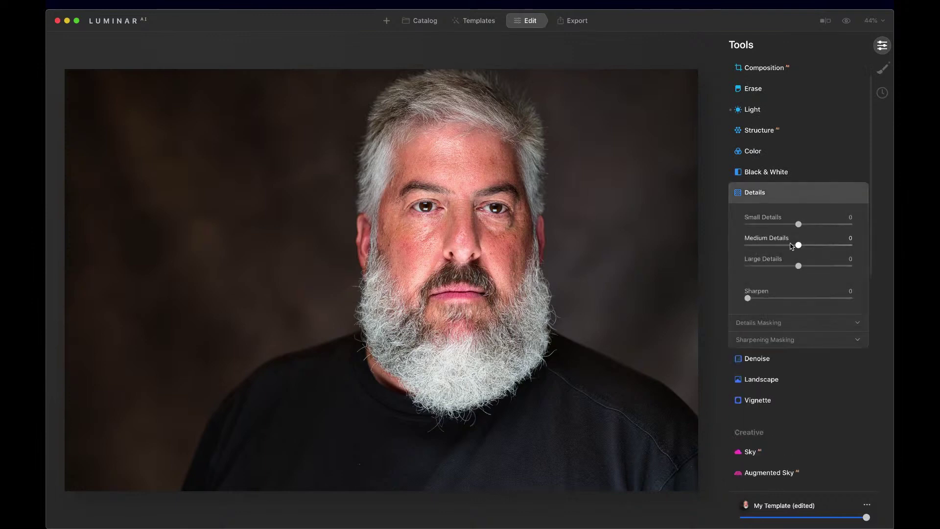
pyautogui.moveTo(800, 247); pyautogui.dragTo(806, 247)
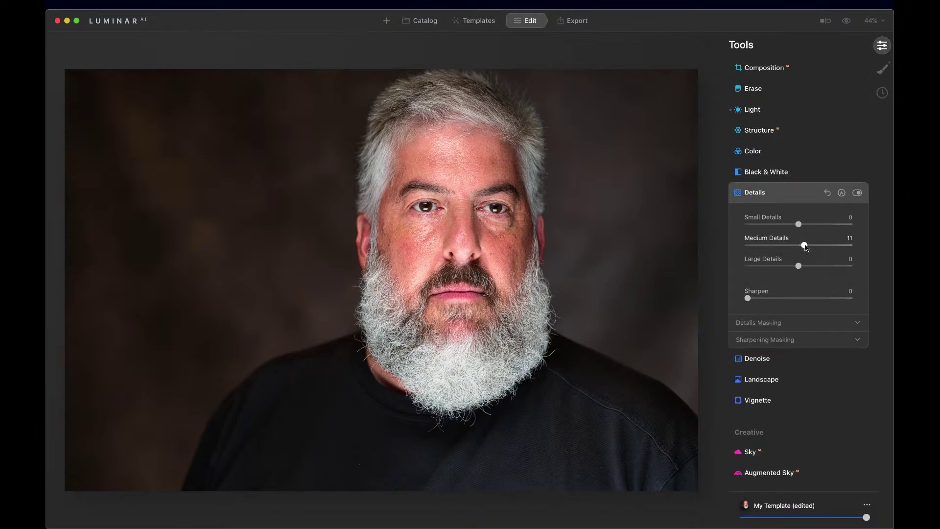
pyautogui.click(762, 193)
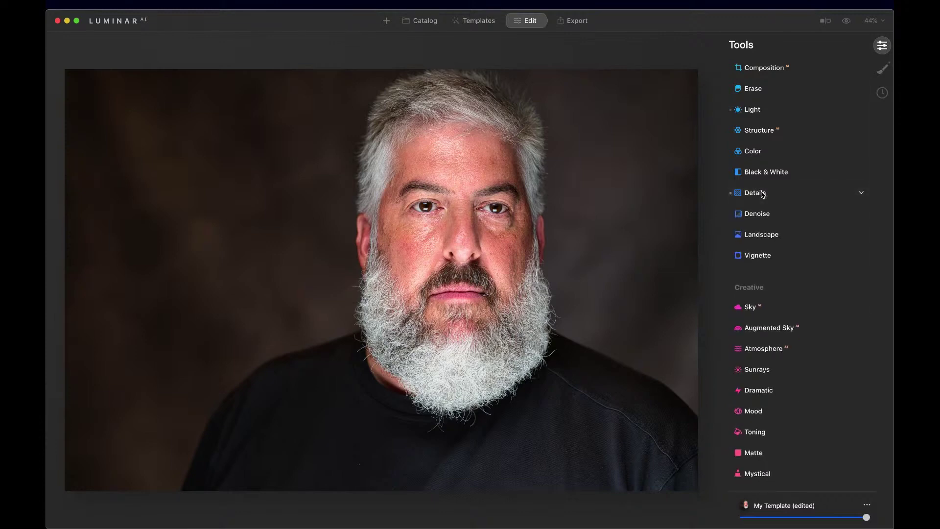
pyautogui.scroll(-10, 764, 254)
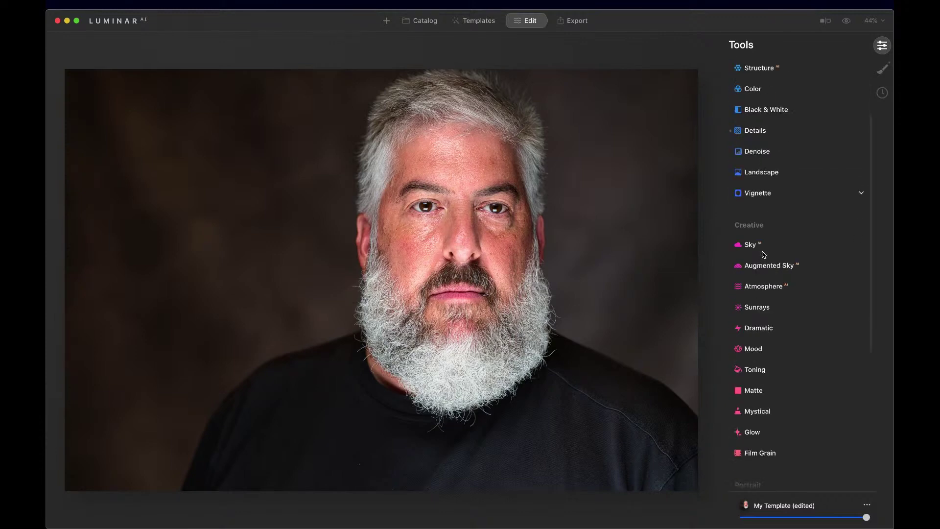
pyautogui.scroll(-3, 763, 254)
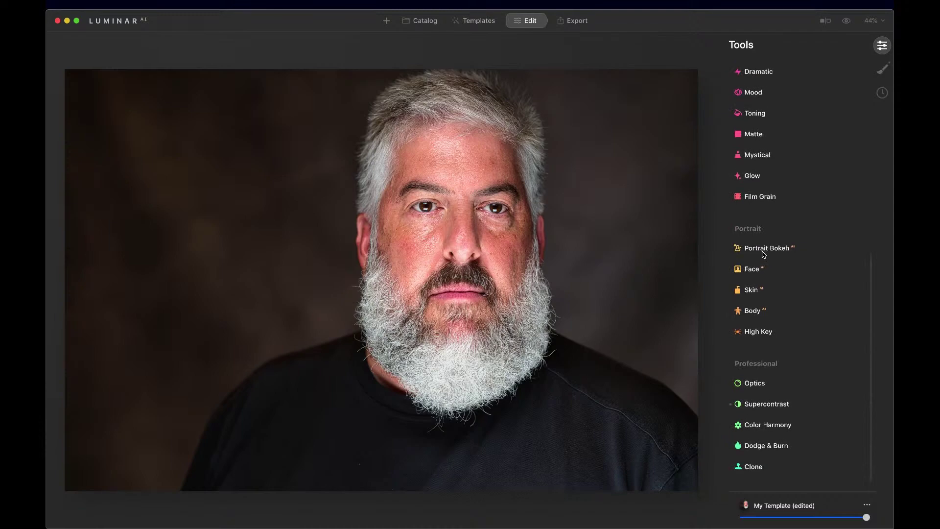
# Apply Skin AI with Shine Removal at 100 and Amount at 14, viewed at 100% zoom.
pyautogui.click(757, 272)
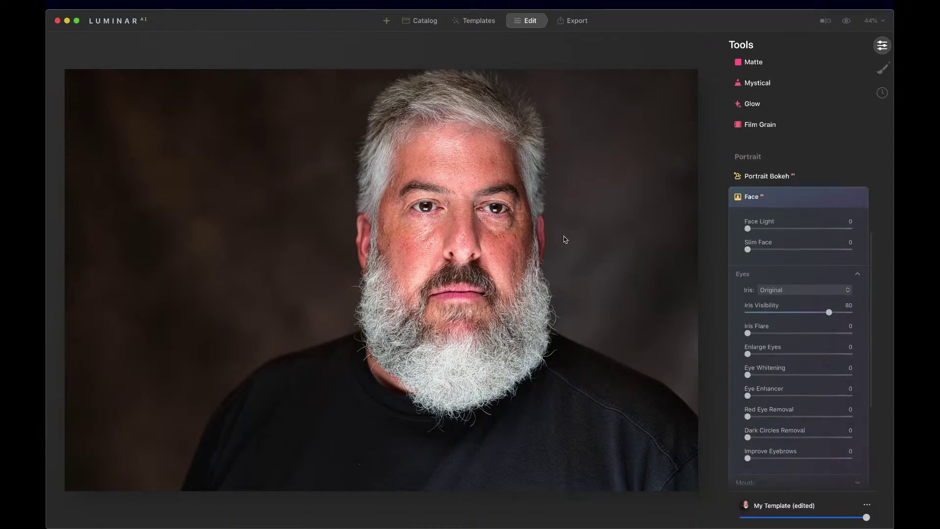
pyautogui.doubleClick(474, 226)
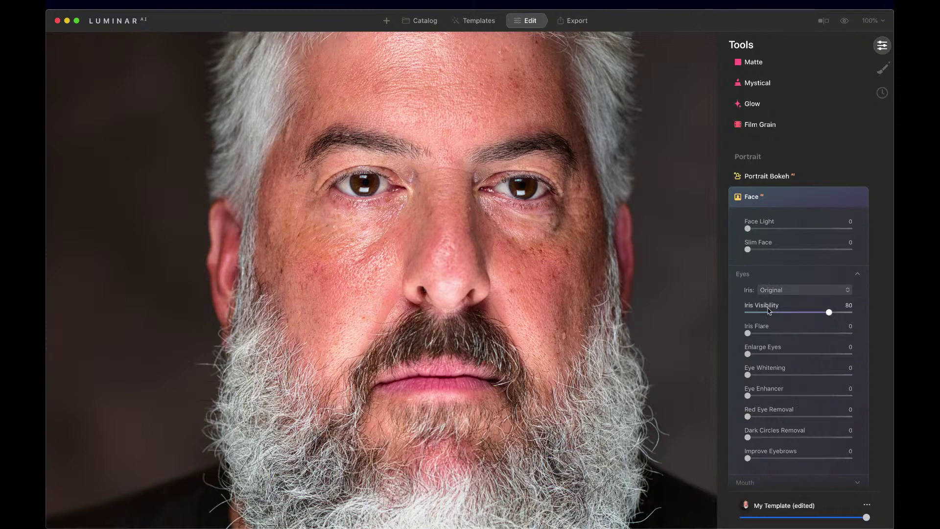
pyautogui.scroll(-5, 773, 368)
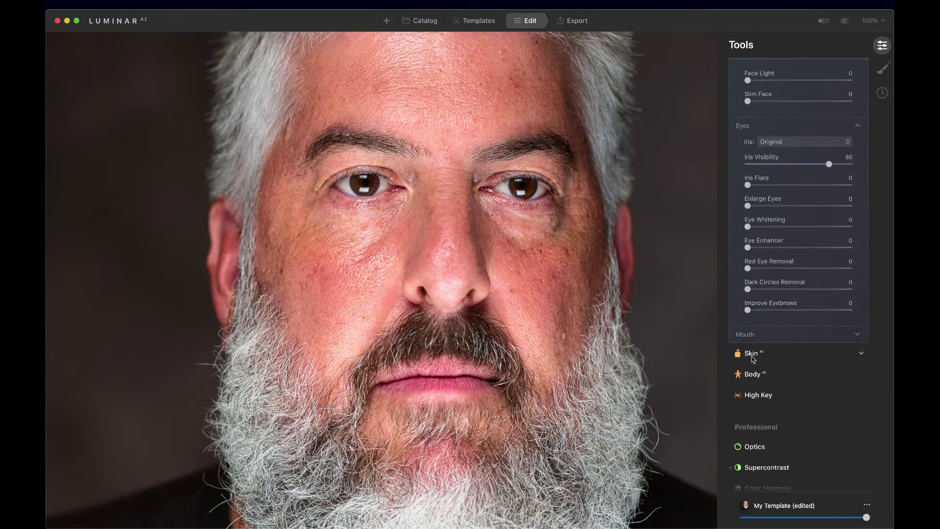
pyautogui.click(753, 356)
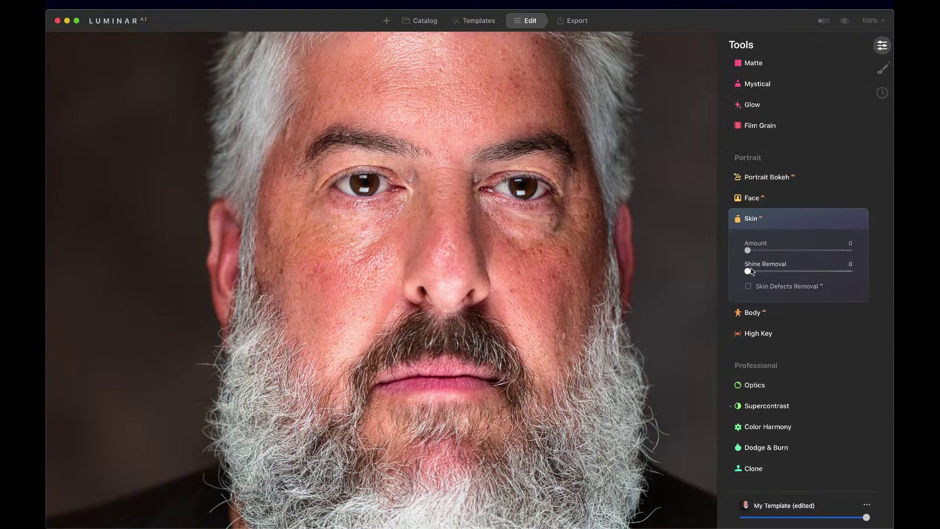
pyautogui.moveTo(749, 274); pyautogui.dragTo(867, 299)
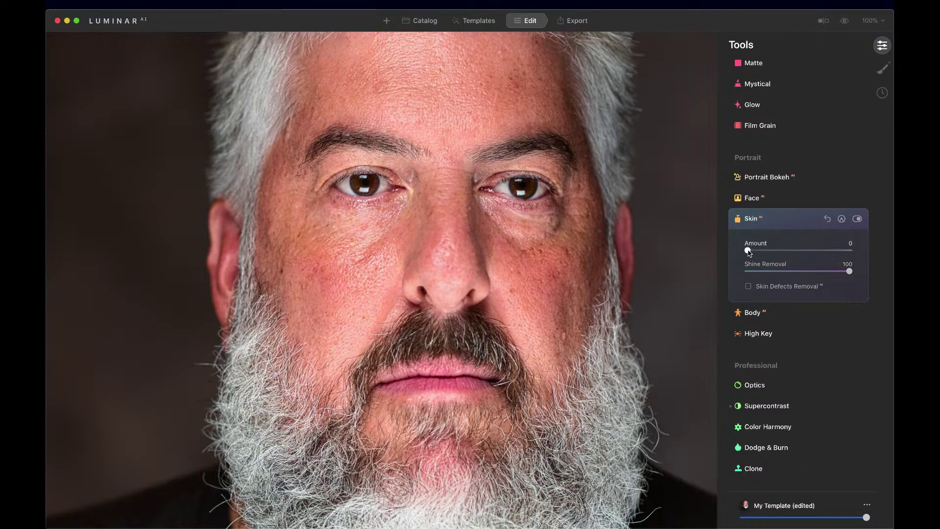
pyautogui.moveTo(748, 251); pyautogui.dragTo(764, 251)
pyautogui.click(753, 201)
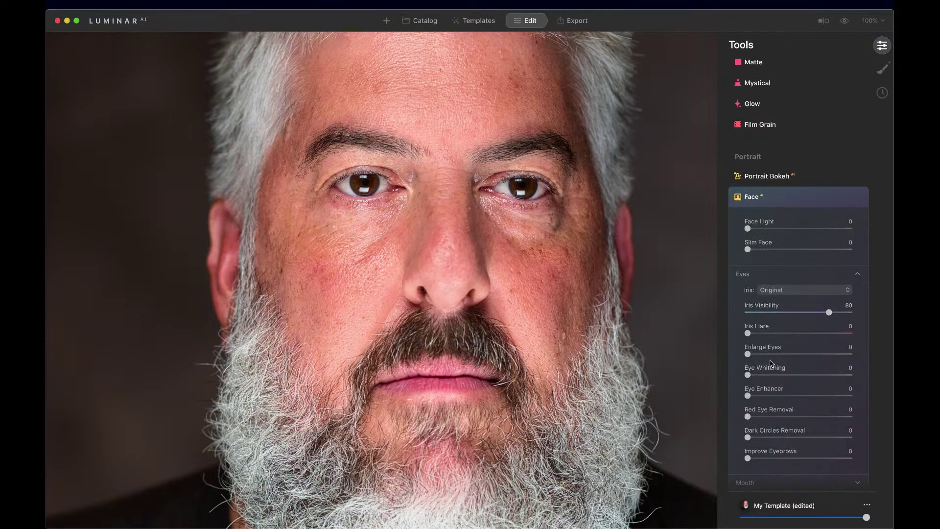
# Set Face AI Eye Enhancer to 38 and Dark Circles Removal to 100, comparing with the tool toggled off.
pyautogui.moveTo(748, 398); pyautogui.dragTo(787, 397)
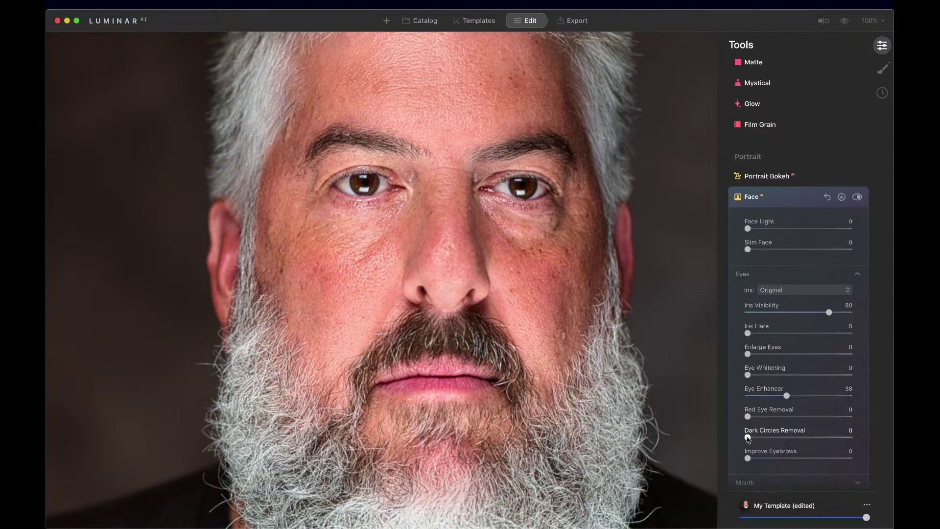
pyautogui.moveTo(748, 439); pyautogui.dragTo(855, 458)
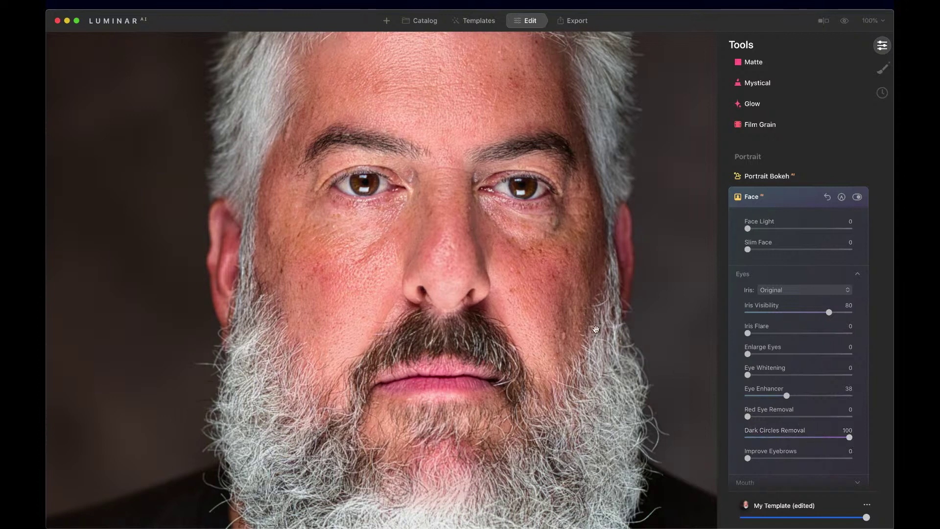
pyautogui.click(857, 198)
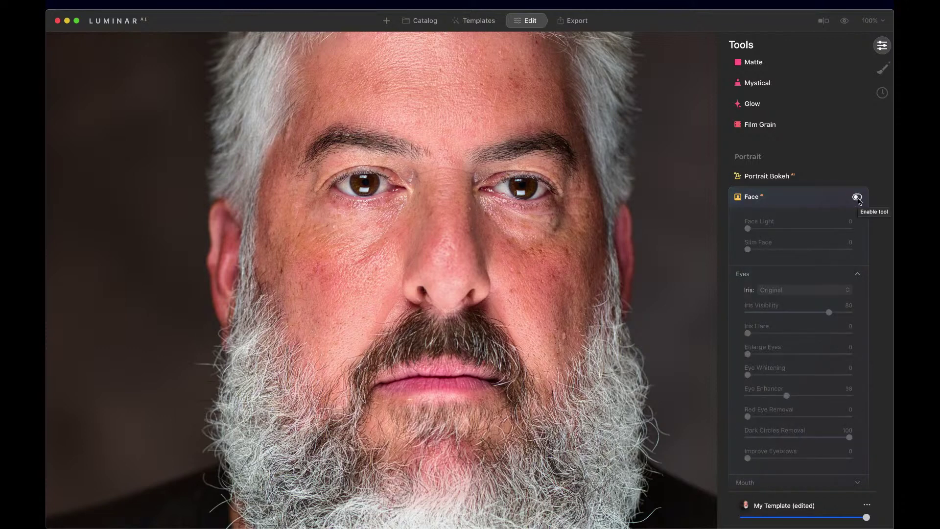
pyautogui.click(857, 198)
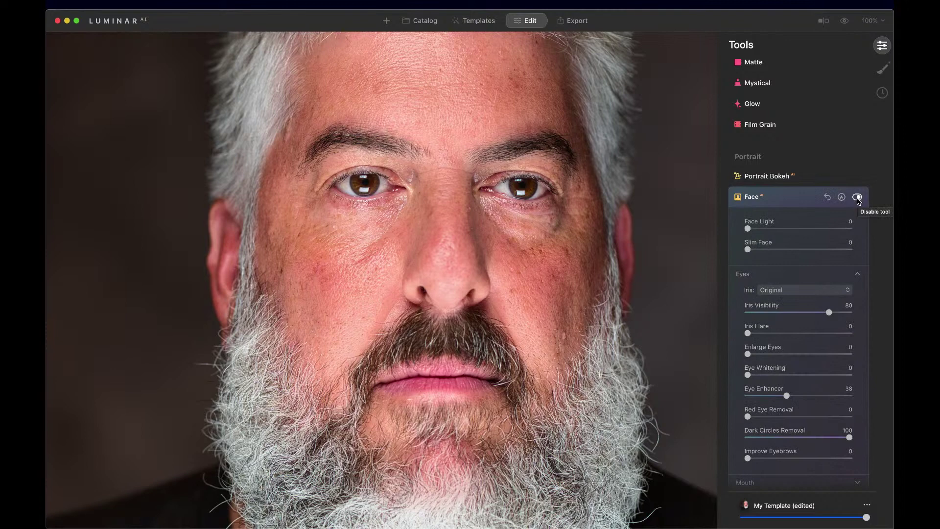
pyautogui.doubleClick(577, 191)
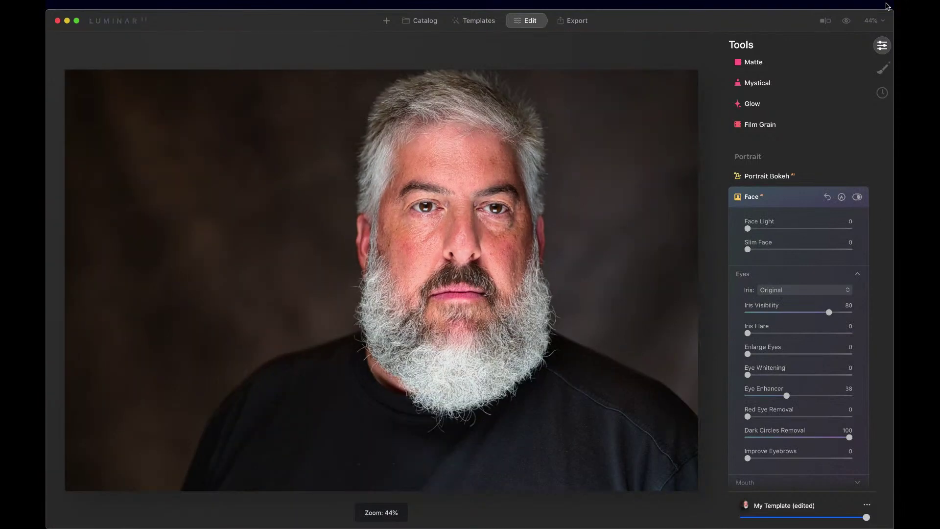
# Compare the edited portrait against the original and inspect the eye at 100% zoom.
pyautogui.click(848, 22)
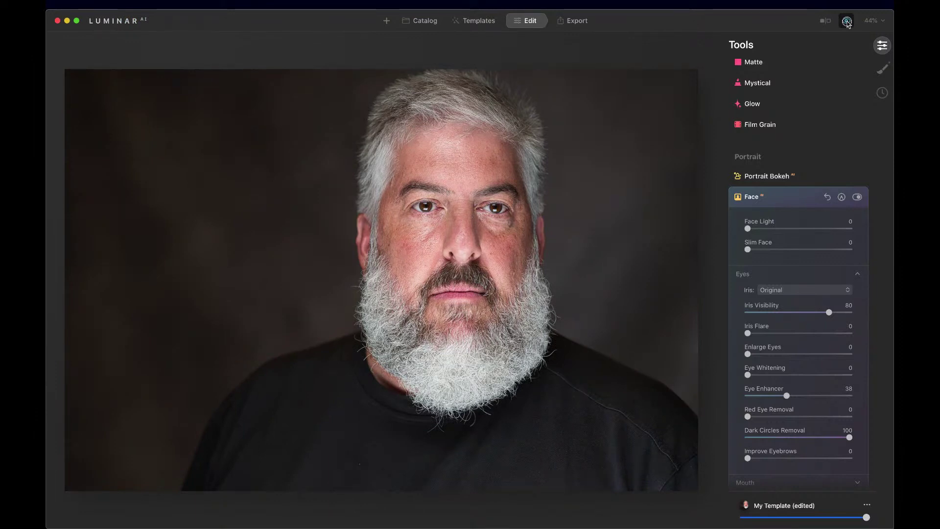
pyautogui.click(847, 22)
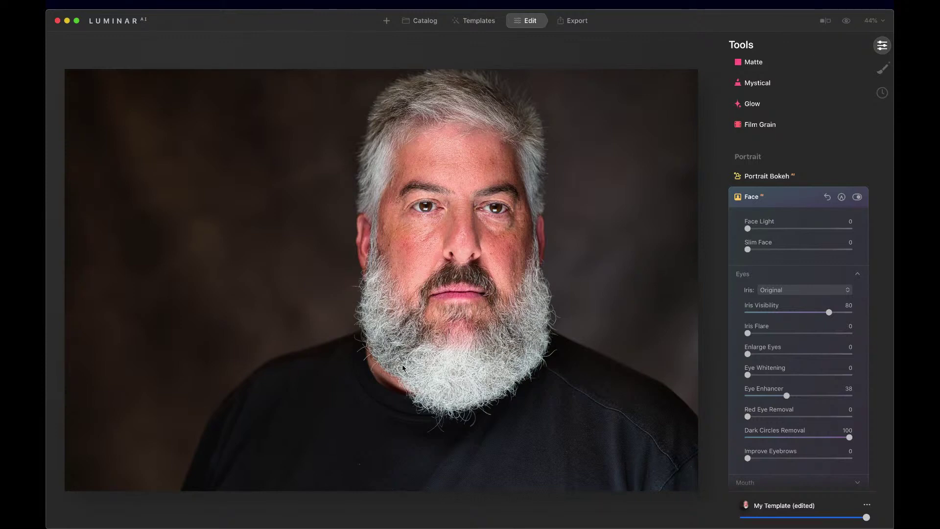
pyautogui.doubleClick(427, 220)
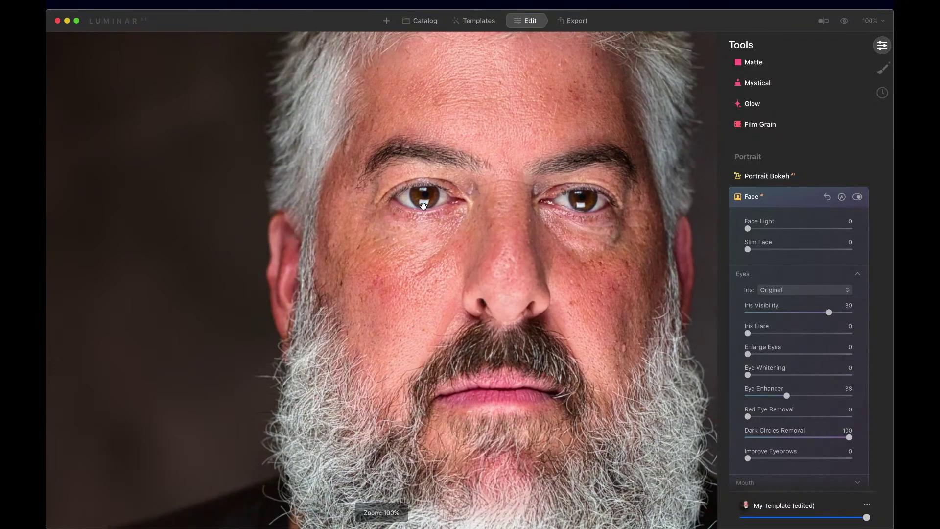
pyautogui.doubleClick(426, 212)
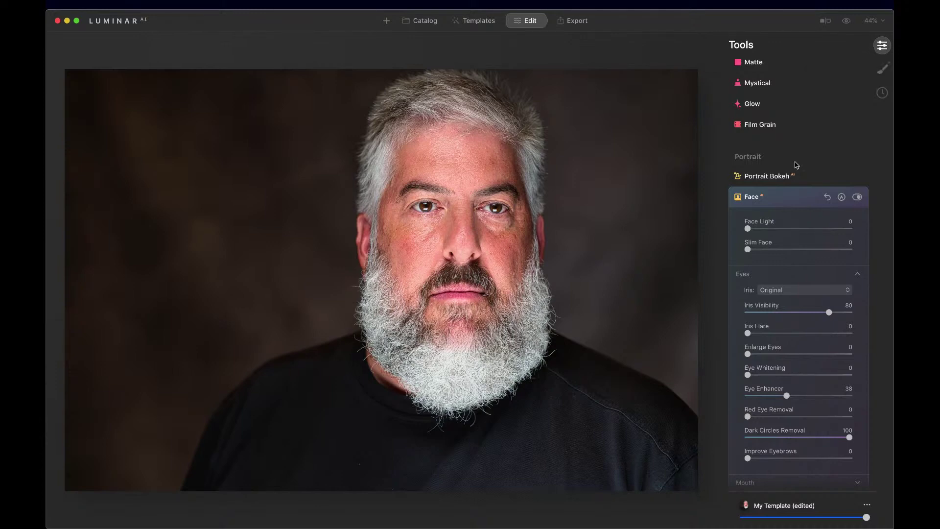
pyautogui.scroll(1, 797, 141)
pyautogui.scroll(15, 786, 75)
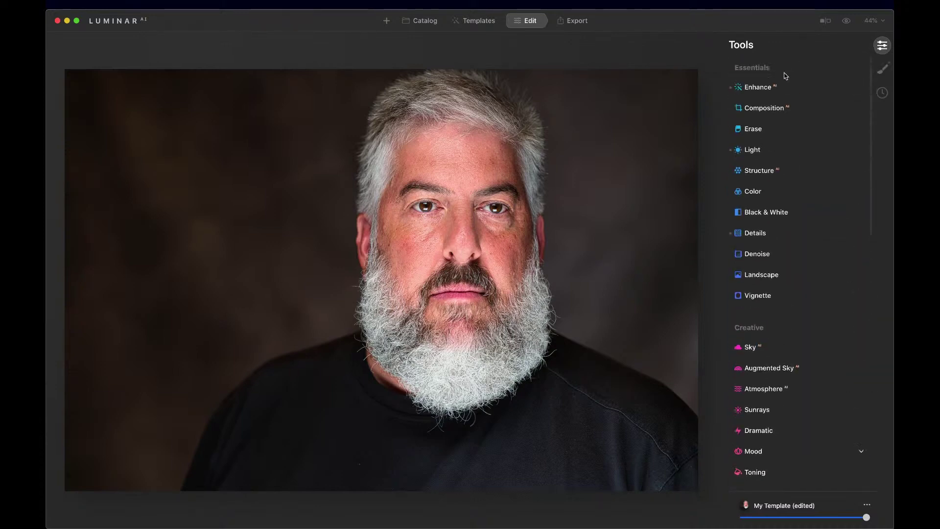
# Test Light Highlights at -100, then reset them to 0.
pyautogui.click(760, 152)
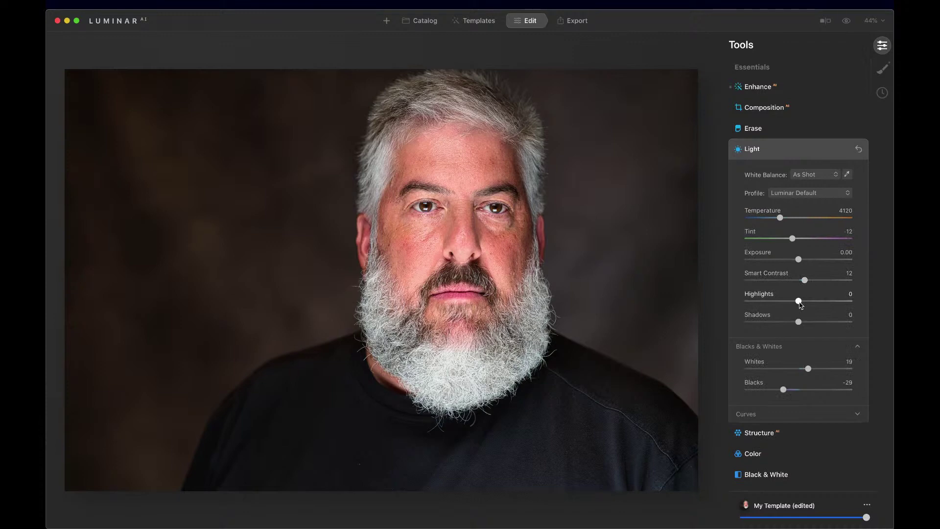
pyautogui.moveTo(800, 304); pyautogui.dragTo(747, 298)
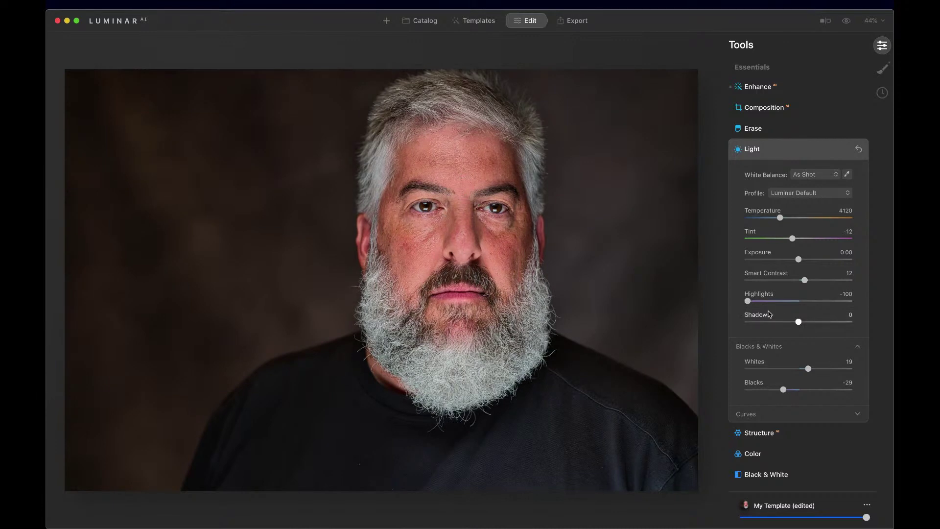
pyautogui.doubleClick(748, 301)
pyautogui.click(883, 69)
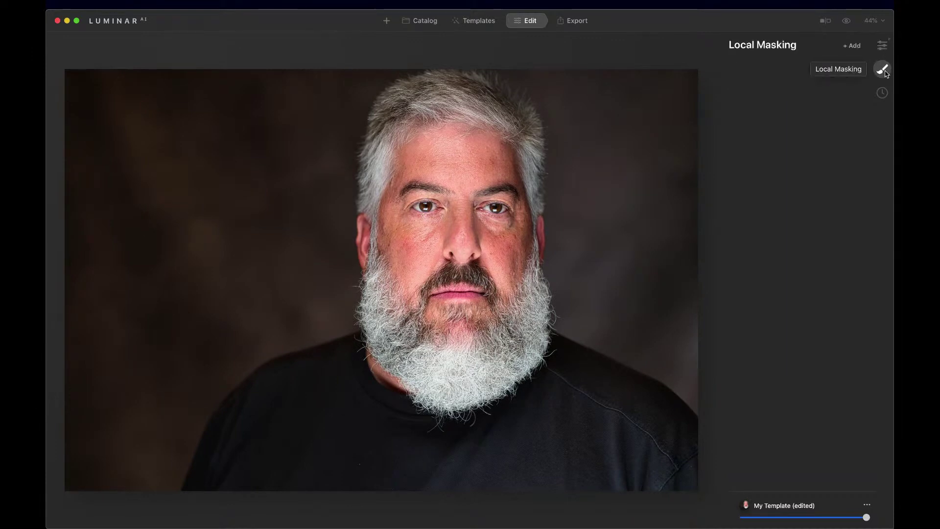
# Add a Basic mask with Highlights -100 and paint it over the beard along the left jaw.
pyautogui.click(853, 45)
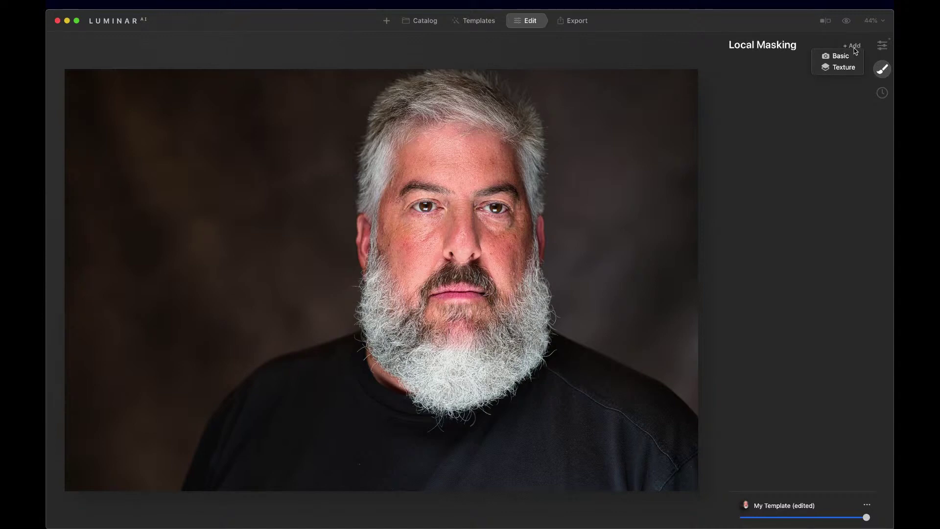
pyautogui.click(852, 58)
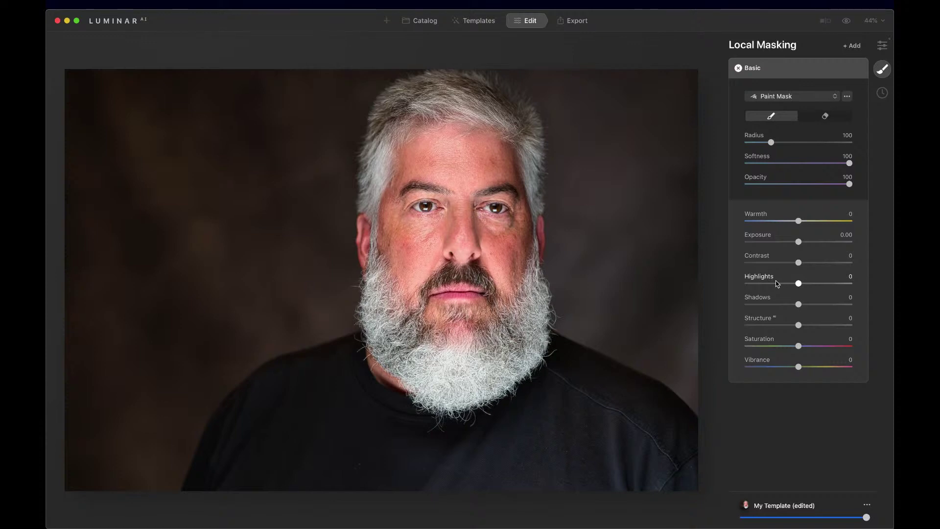
pyautogui.moveTo(800, 284); pyautogui.dragTo(741, 281)
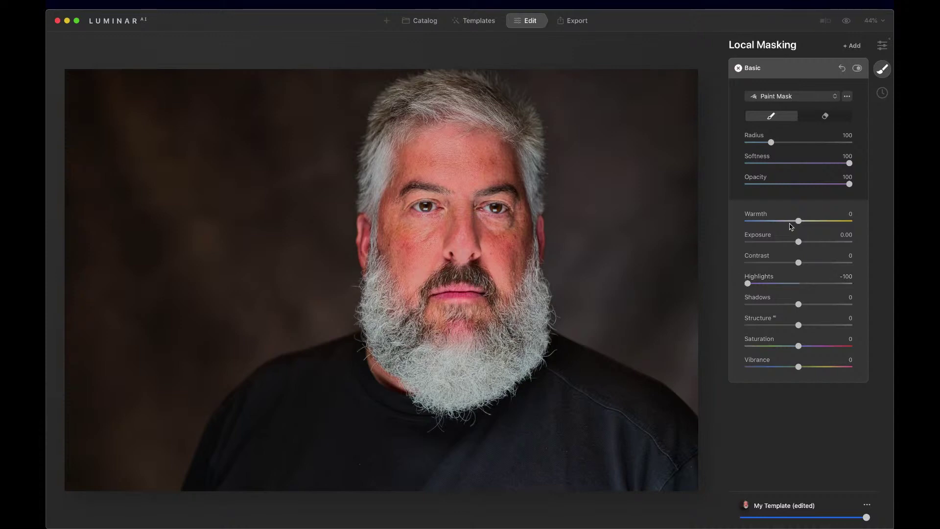
pyautogui.click(783, 121)
pyautogui.moveTo(377, 298)
pyautogui.mouseDown()
pyautogui.moveTo(400, 345)
pyautogui.moveTo(423, 360)
pyautogui.moveTo(473, 353)
pyautogui.moveTo(439, 359)
pyautogui.moveTo(516, 333)
pyautogui.moveTo(532, 293)
pyautogui.moveTo(496, 362)
pyautogui.moveTo(518, 355)
pyautogui.moveTo(485, 374)
pyautogui.moveTo(422, 382)
pyautogui.moveTo(507, 366)
pyautogui.moveTo(533, 341)
pyautogui.mouseUp()
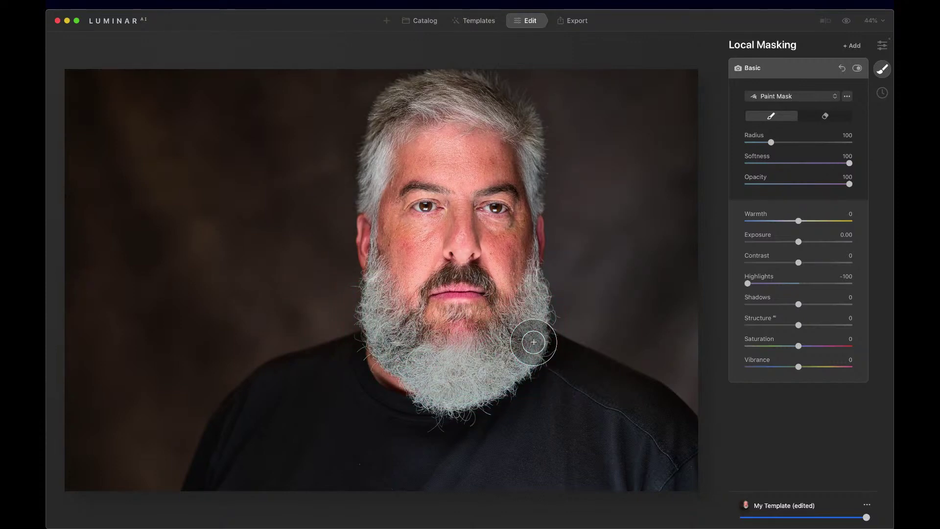
# Compare the mask effect off and on, then collapse the mask settings.
pyautogui.click(857, 69)
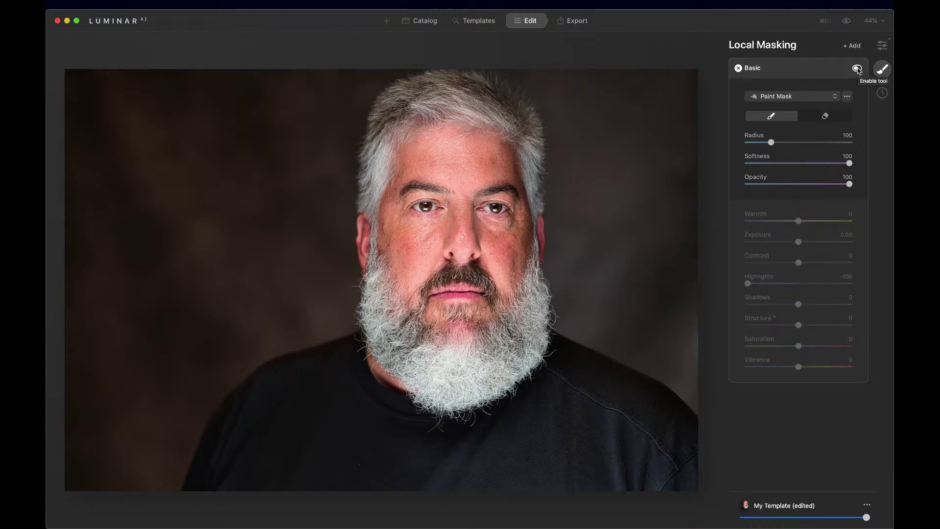
pyautogui.click(857, 69)
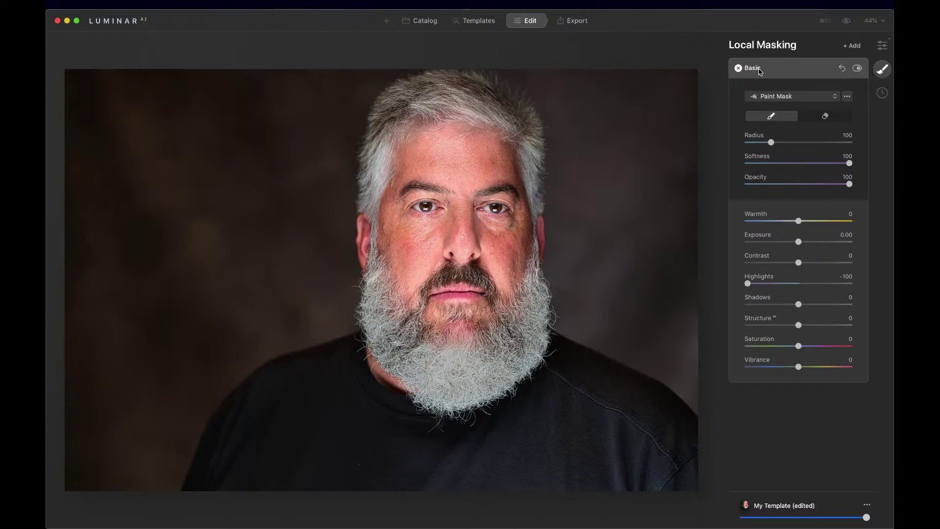
pyautogui.click(882, 69)
pyautogui.click(884, 48)
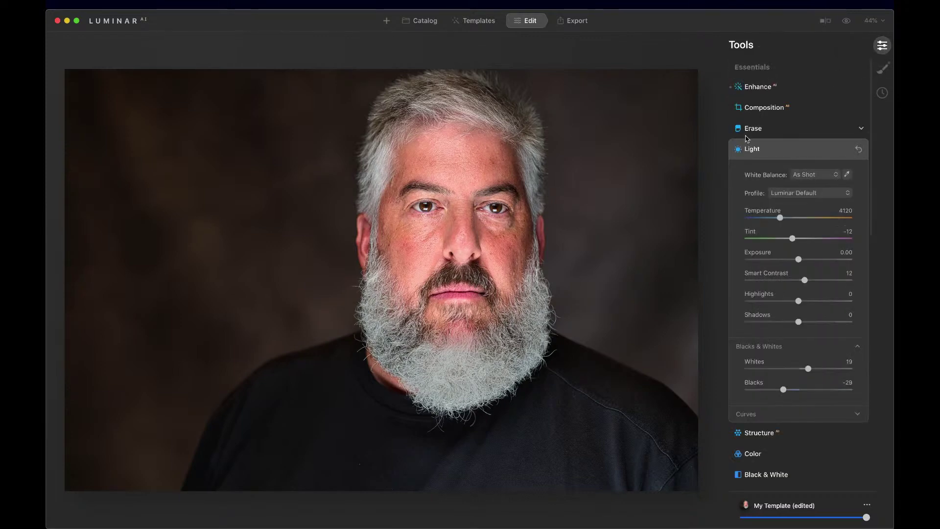
# Add a vignette with Amount -58 and Size 31, then preview the original photo.
pyautogui.click(749, 150)
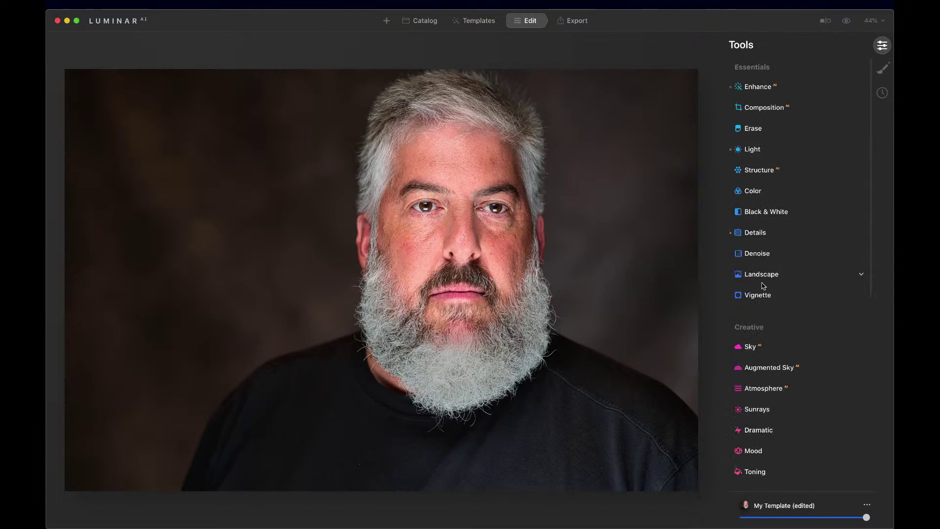
pyautogui.click(763, 300)
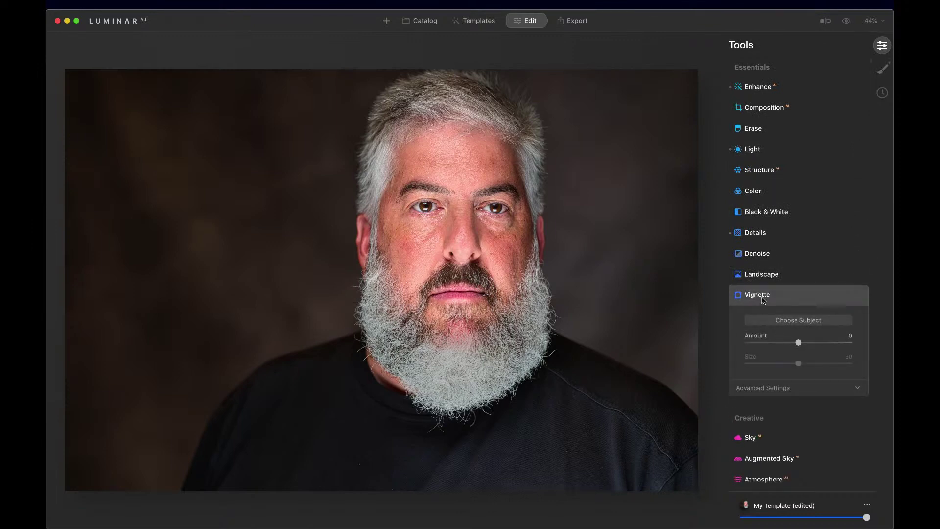
pyautogui.moveTo(799, 344); pyautogui.dragTo(768, 345)
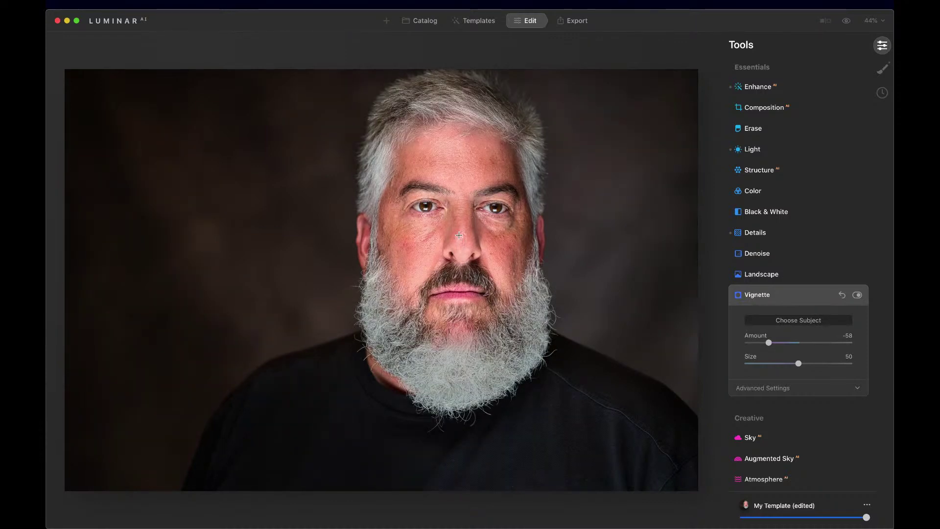
pyautogui.moveTo(801, 364)
pyautogui.mouseDown()
pyautogui.moveTo(779, 365)
pyautogui.moveTo(787, 364)
pyautogui.mouseUp()
pyautogui.click(763, 296)
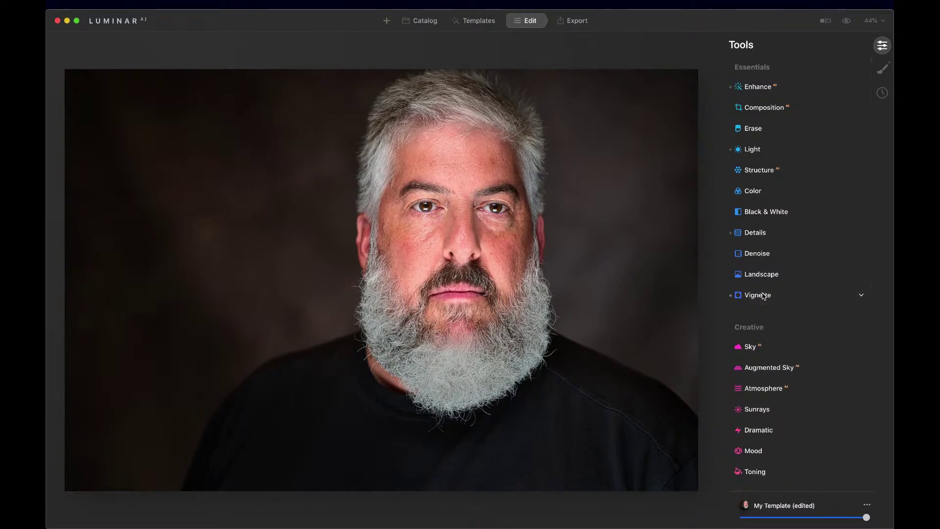
pyautogui.click(849, 22)
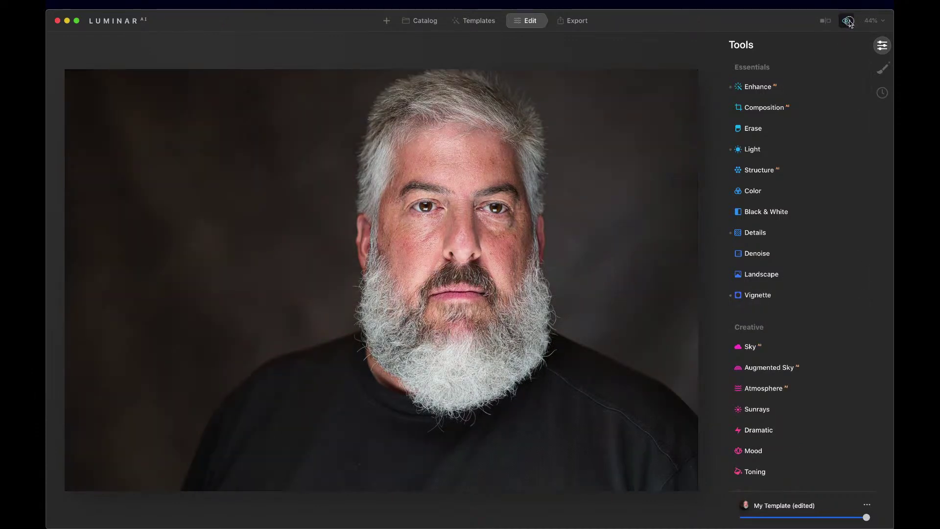
# Return to the edited look and switch to the catalog grid.
pyautogui.click(849, 22)
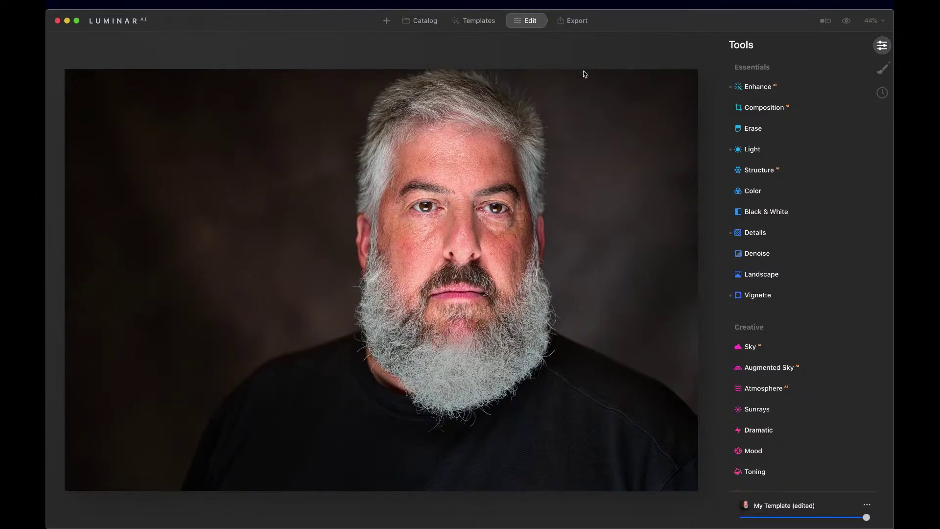
pyautogui.press('g')
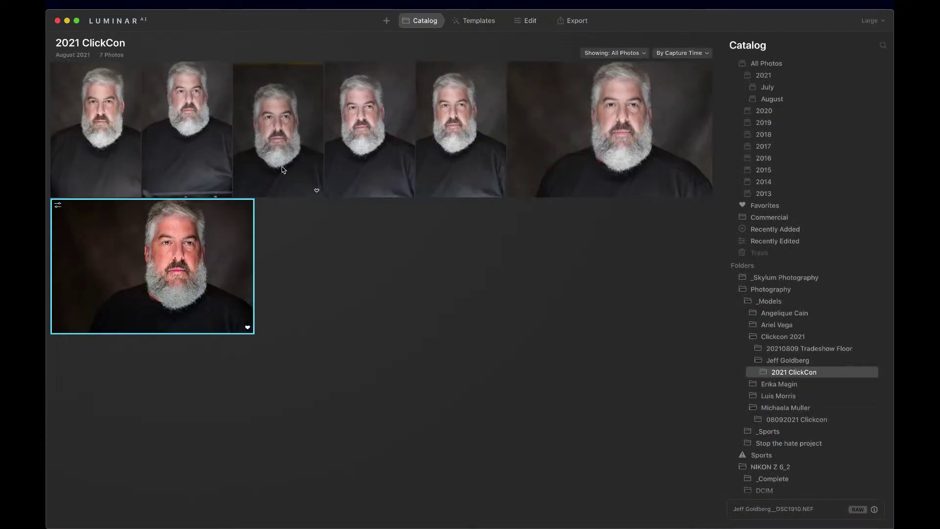
pyautogui.click(94, 129)
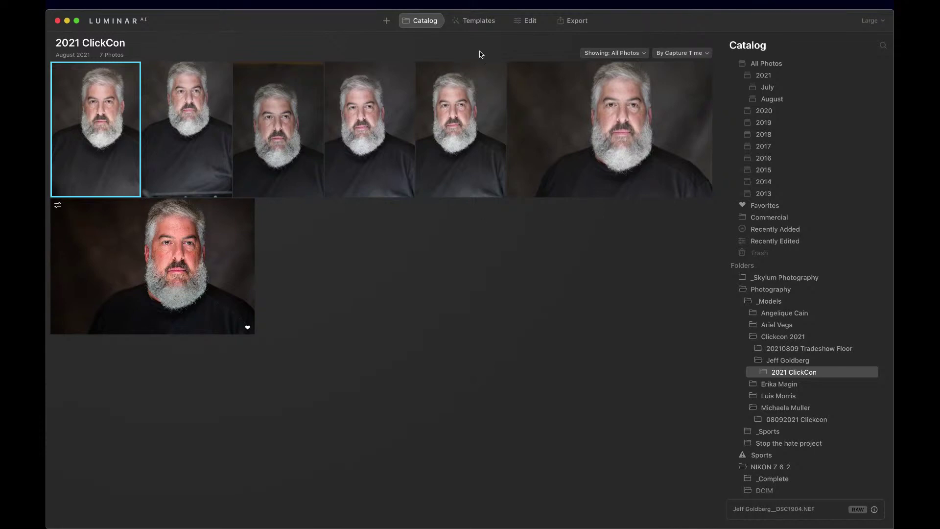
pyautogui.click(477, 20)
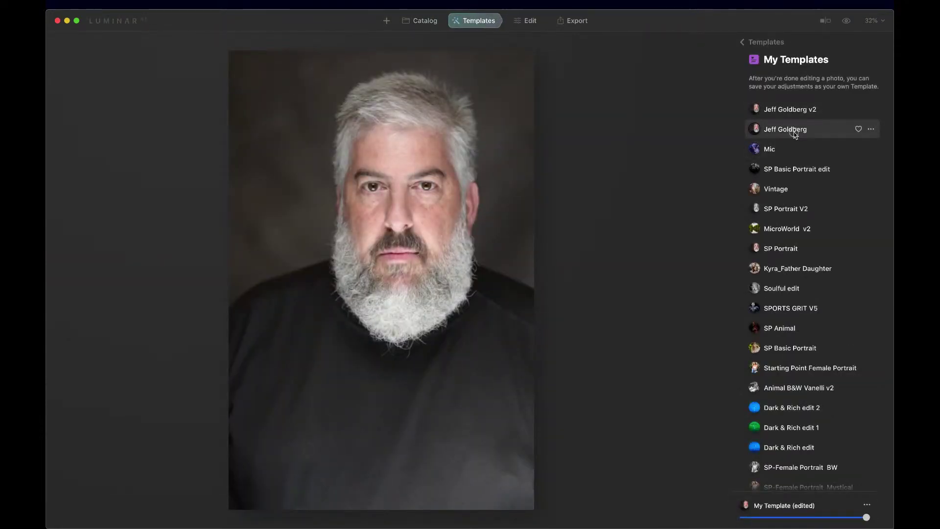
pyautogui.click(796, 135)
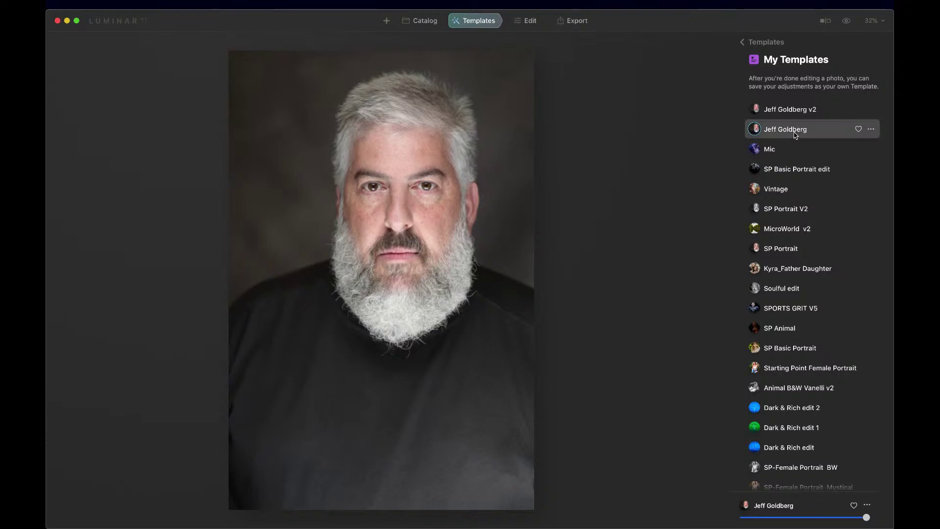
pyautogui.click(796, 136)
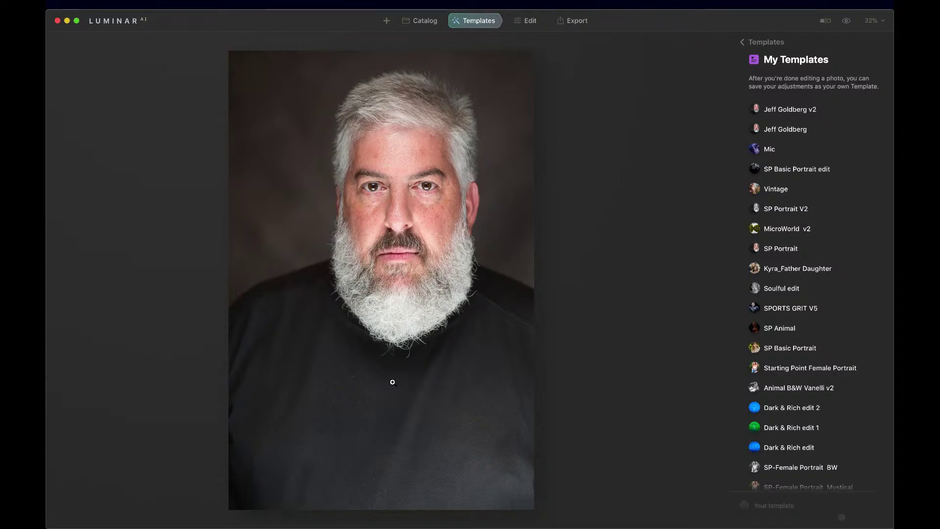
pyautogui.press('g')
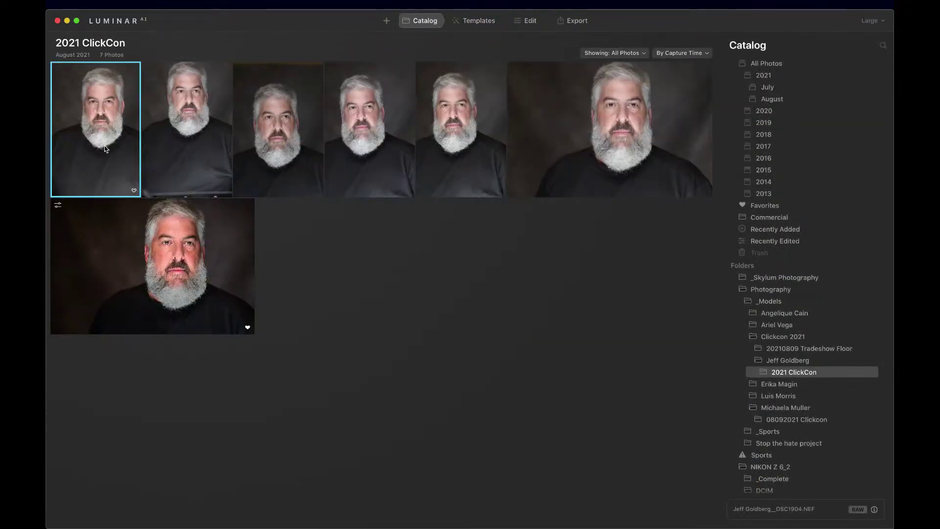
# Sync the bottom portrait's adjustments to all seven selected photos, then clear the selection.
pyautogui.click(184, 221)
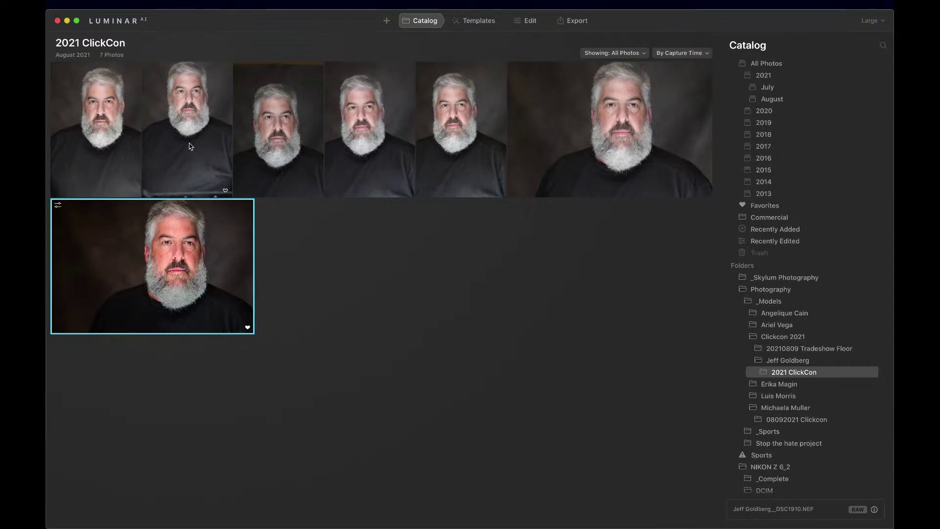
pyautogui.press('super+a')
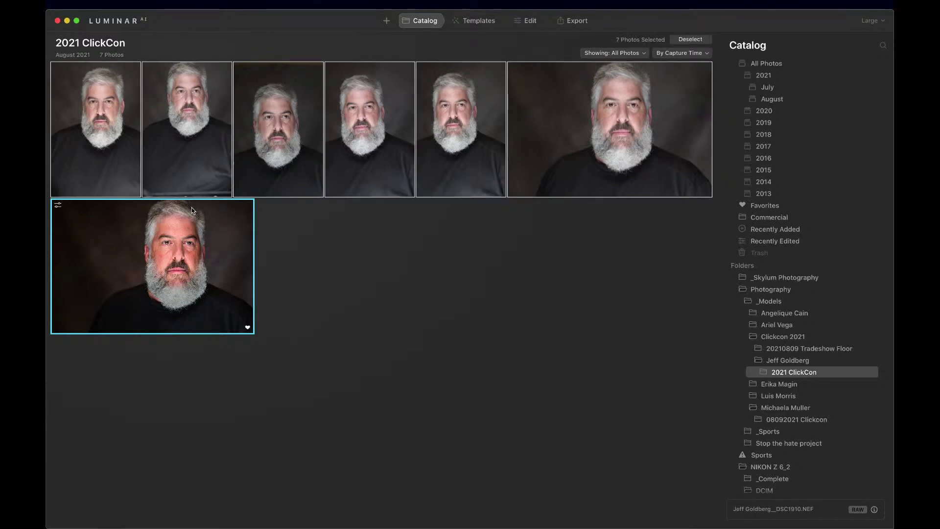
pyautogui.rightClick(205, 224)
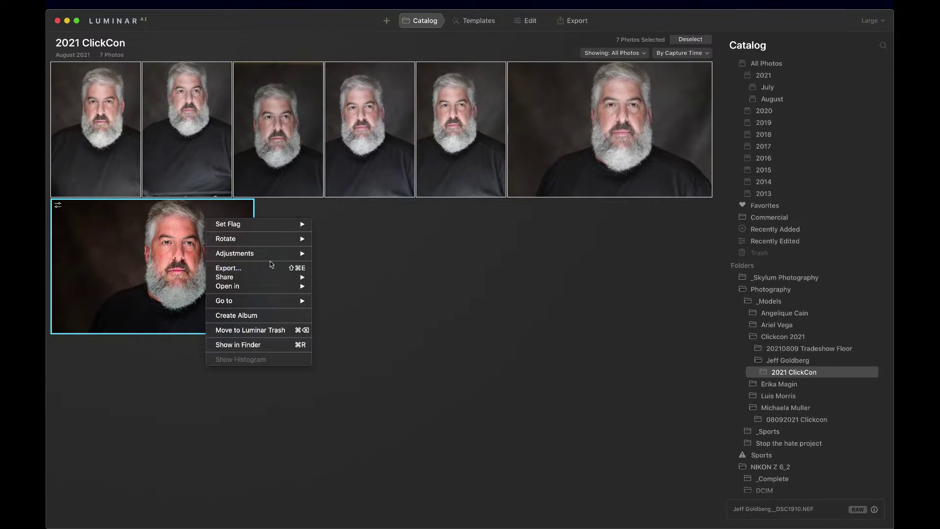
pyautogui.moveTo(274, 254)
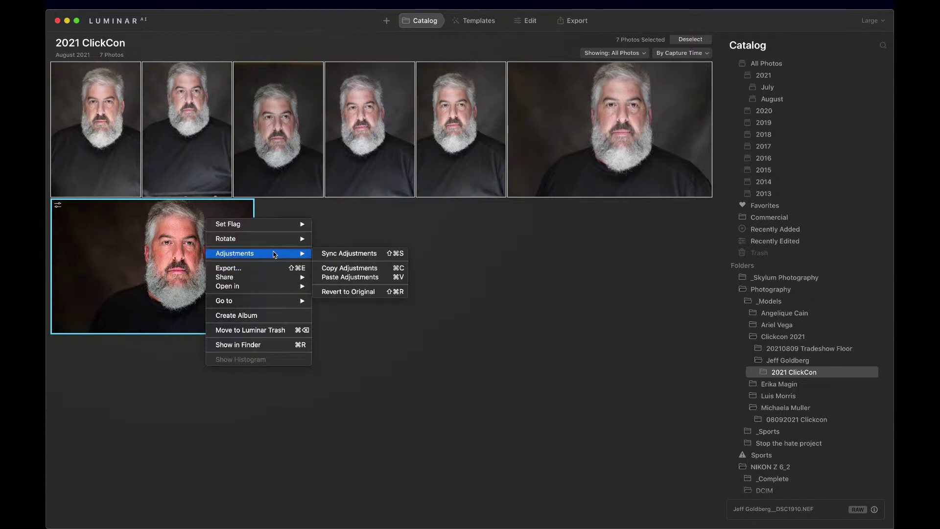
pyautogui.click(348, 253)
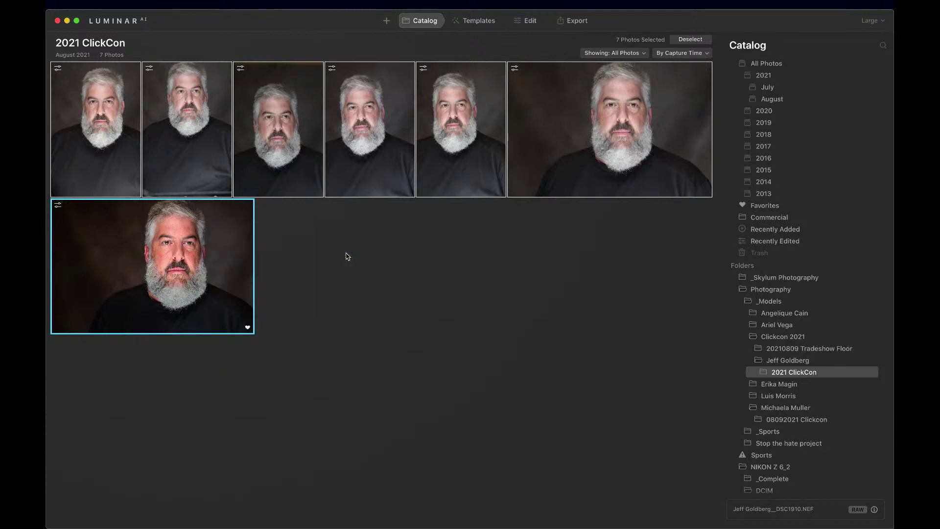
pyautogui.click(318, 258)
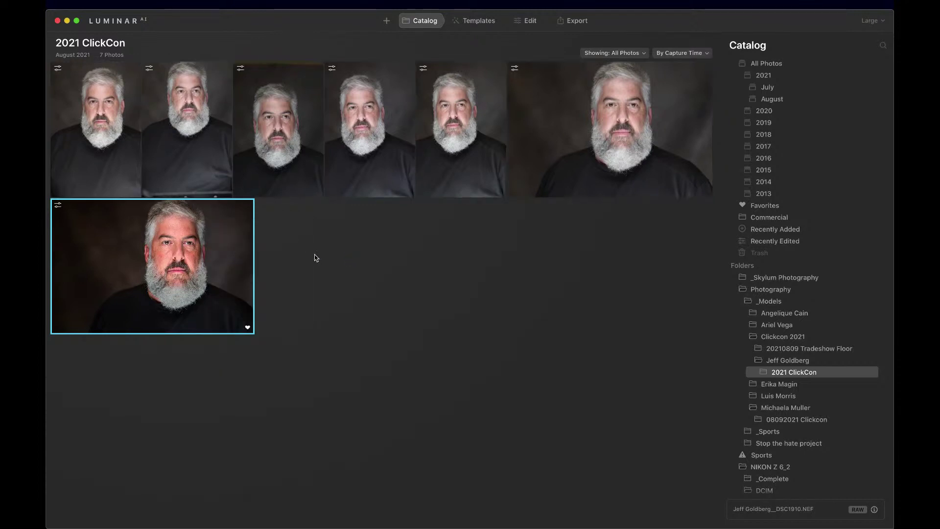